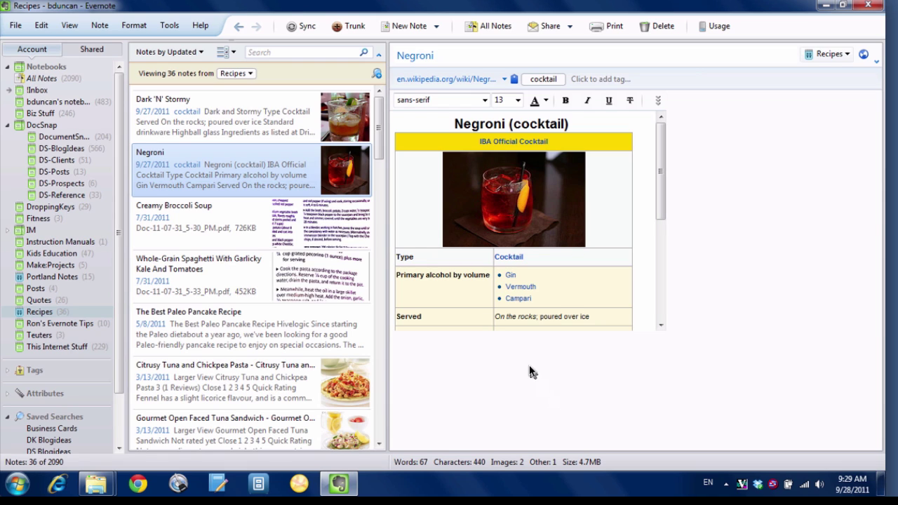
Open Tools > Import Folders and annotate the still-empty monitored folder list.
{"action": "left_click", "coordinate": [170, 26]}
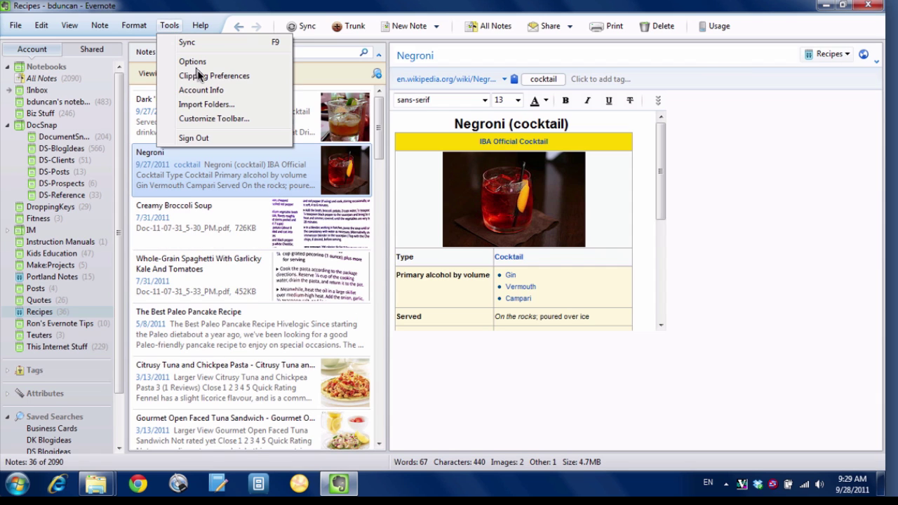
{"action": "left_click", "coordinate": [210, 106]}
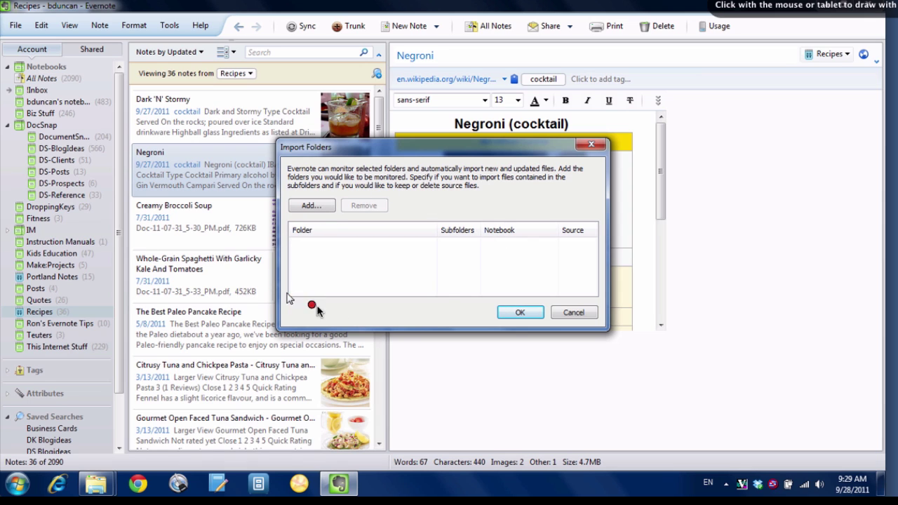
{"action": "mouse_move", "coordinate": [435, 200]}
{"action": "left_mouse_down"}
{"action": "mouse_move", "coordinate": [280, 274]}
{"action": "mouse_move", "coordinate": [420, 214]}
{"action": "mouse_move", "coordinate": [419, 226]}
{"action": "mouse_move", "coordinate": [439, 225]}
{"action": "left_mouse_up"}
{"action": "key", "text": "Escape"}
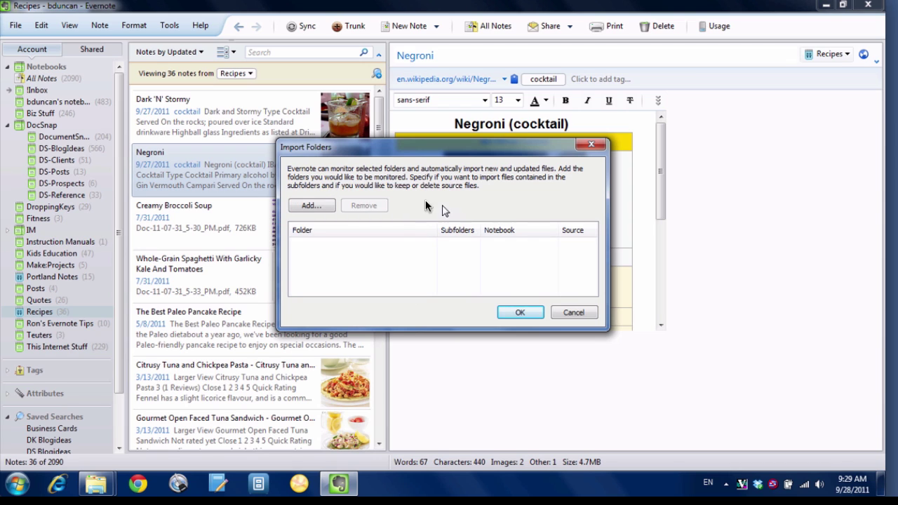
{"action": "key", "text": "ctrl+2"}
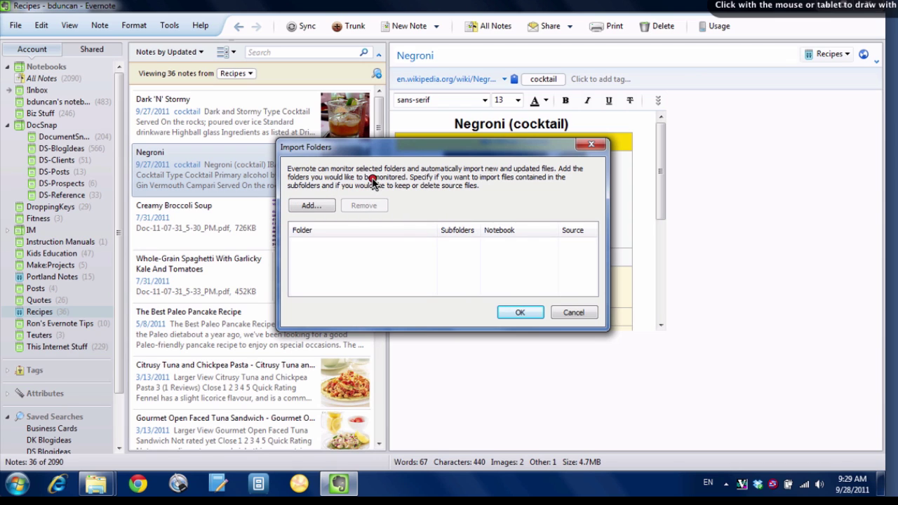
{"action": "mouse_move", "coordinate": [393, 163]}
{"action": "left_mouse_down"}
{"action": "mouse_move", "coordinate": [335, 183]}
{"action": "mouse_move", "coordinate": [326, 198]}
{"action": "mouse_move", "coordinate": [328, 170]}
{"action": "left_mouse_up"}
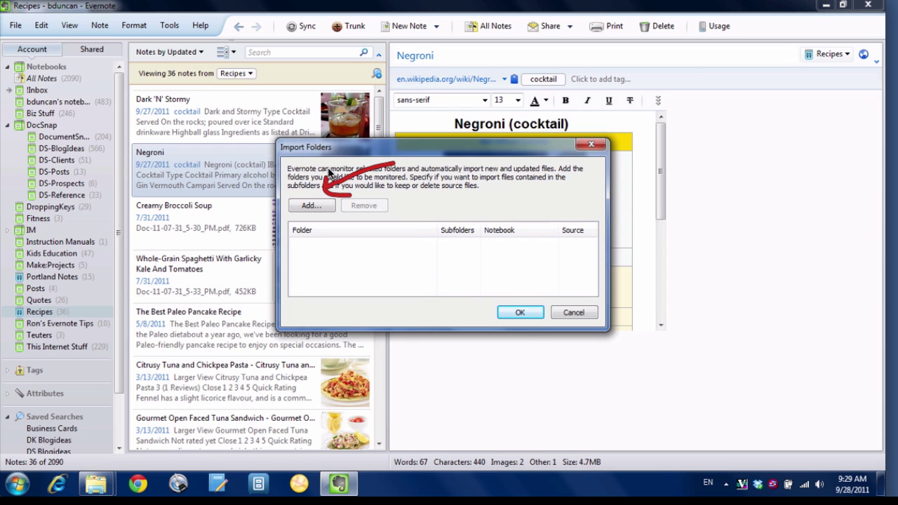
{"action": "key", "text": "Escape"}
Add C: > My Documents > To Evernote > Evernote Inbox as a monitored import folder.
{"action": "left_click", "coordinate": [312, 204]}
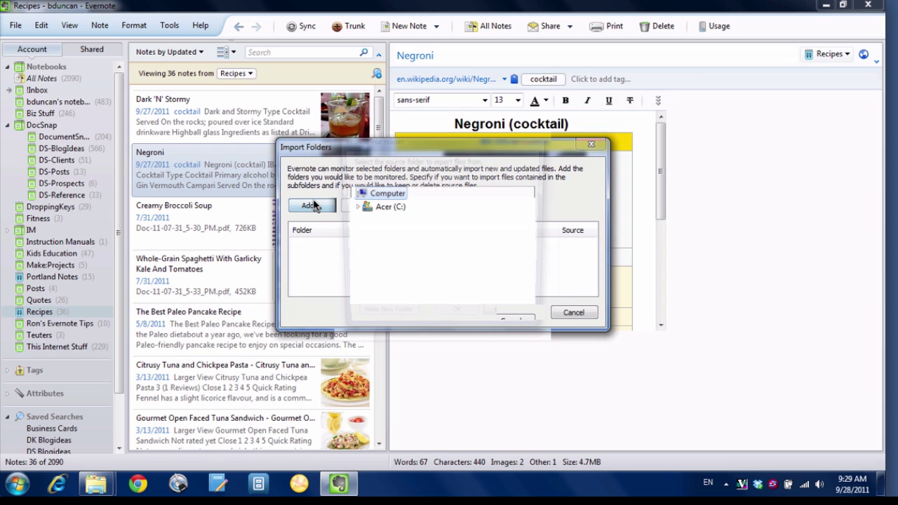
{"action": "left_click", "coordinate": [358, 207]}
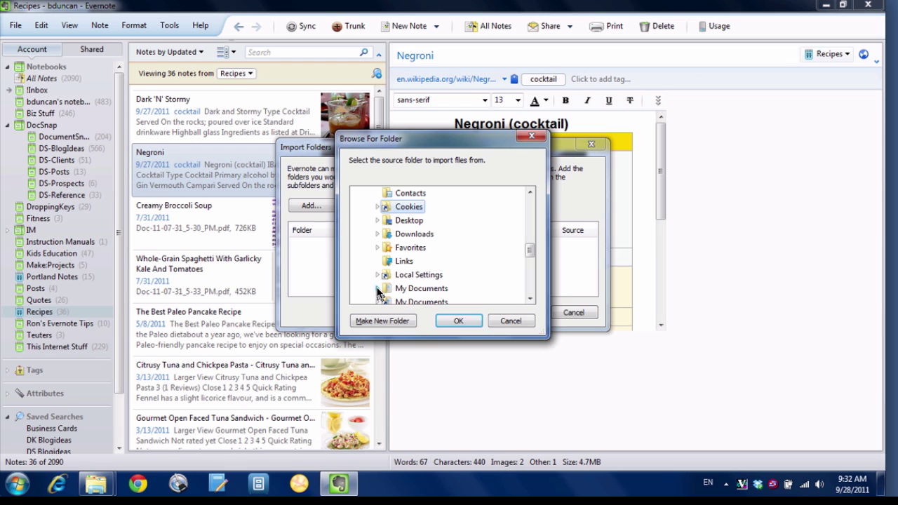
{"action": "left_click", "coordinate": [377, 290]}
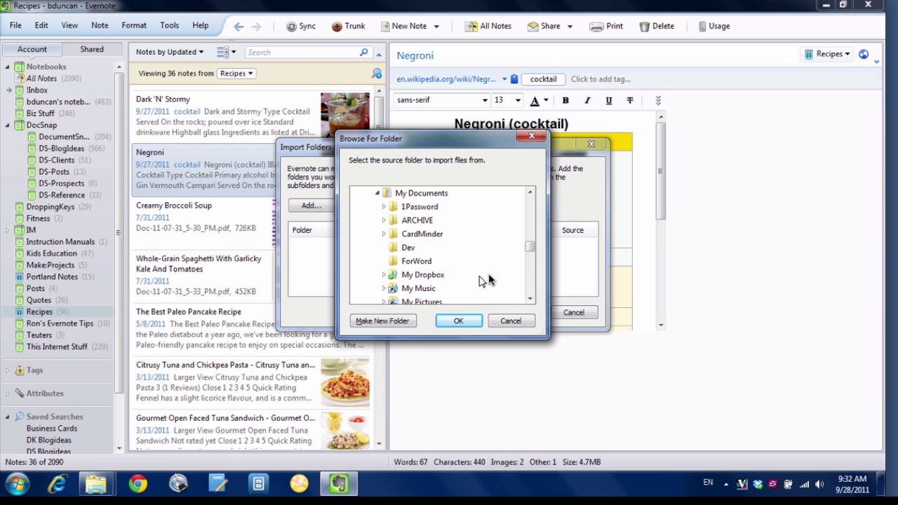
{"action": "left_click", "coordinate": [531, 281]}
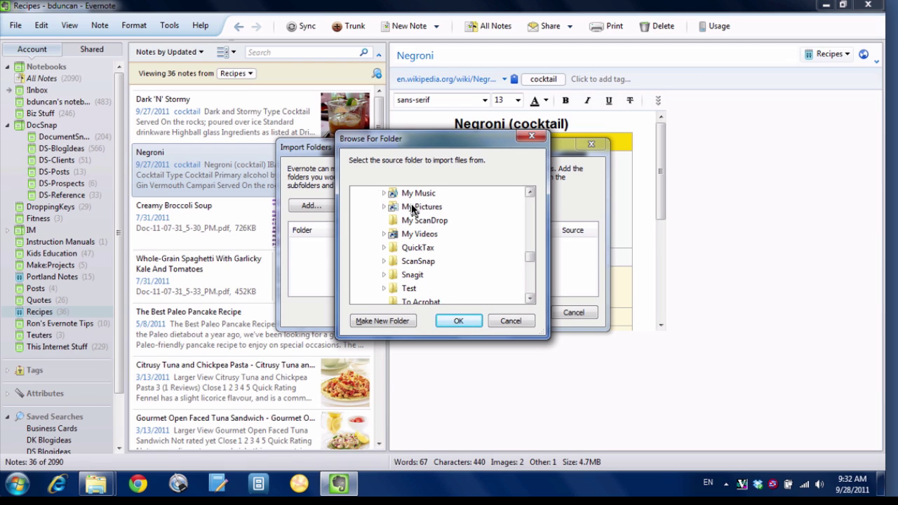
{"action": "scroll", "coordinate": [411, 218], "scroll_direction": "down", "scroll_amount": 2}
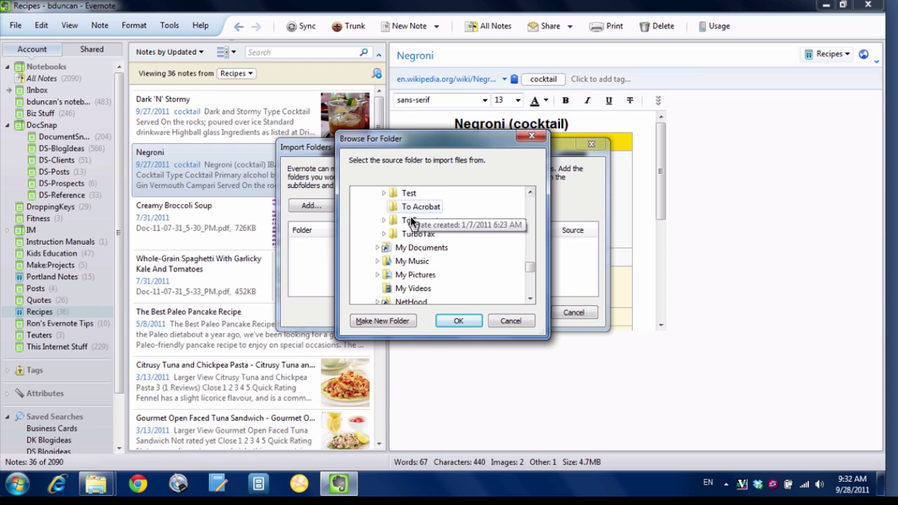
{"action": "left_click", "coordinate": [412, 221]}
{"action": "scroll", "coordinate": [412, 221], "scroll_direction": "up", "scroll_amount": 2}
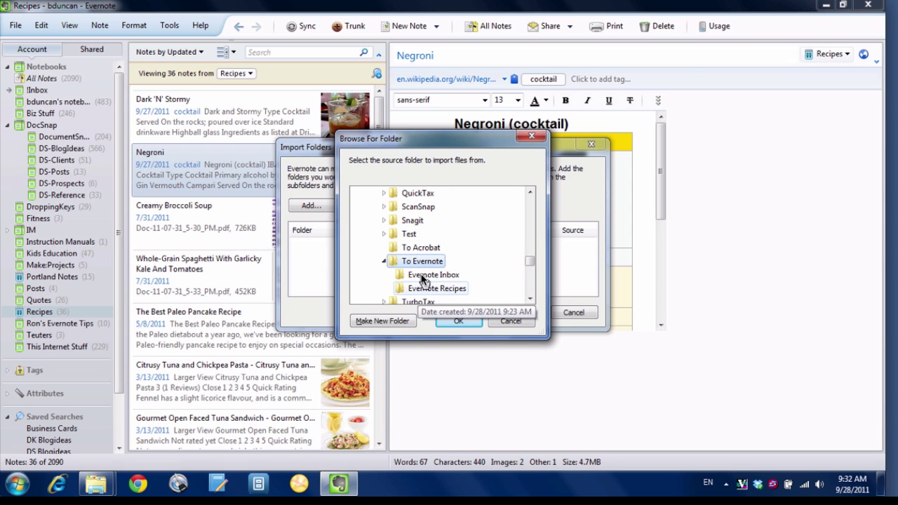
{"action": "left_click", "coordinate": [425, 277]}
{"action": "left_click", "coordinate": [459, 321]}
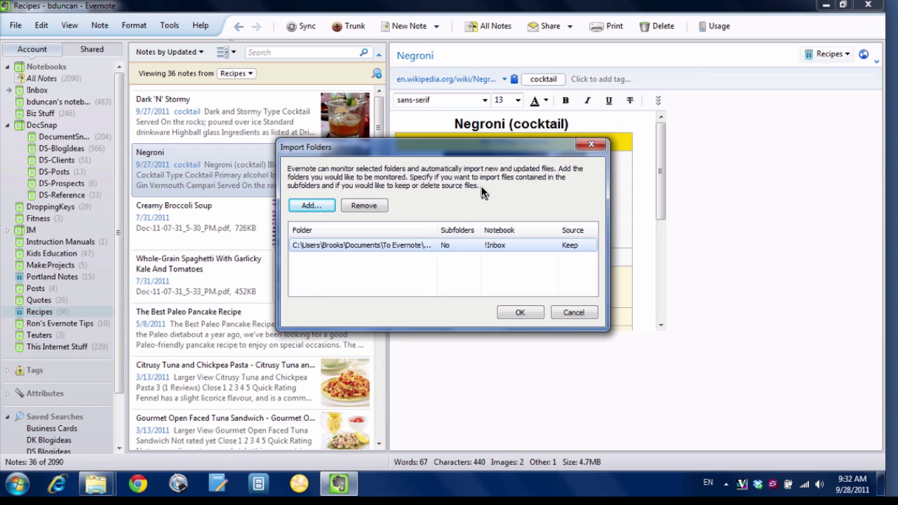
{"action": "mouse_move", "coordinate": [477, 214]}
{"action": "left_mouse_down"}
{"action": "mouse_move", "coordinate": [429, 225]}
{"action": "mouse_move", "coordinate": [488, 224]}
{"action": "left_mouse_up"}
{"action": "mouse_move", "coordinate": [530, 211]}
{"action": "left_mouse_down"}
{"action": "mouse_move", "coordinate": [533, 266]}
{"action": "mouse_move", "coordinate": [518, 204]}
{"action": "left_mouse_up"}
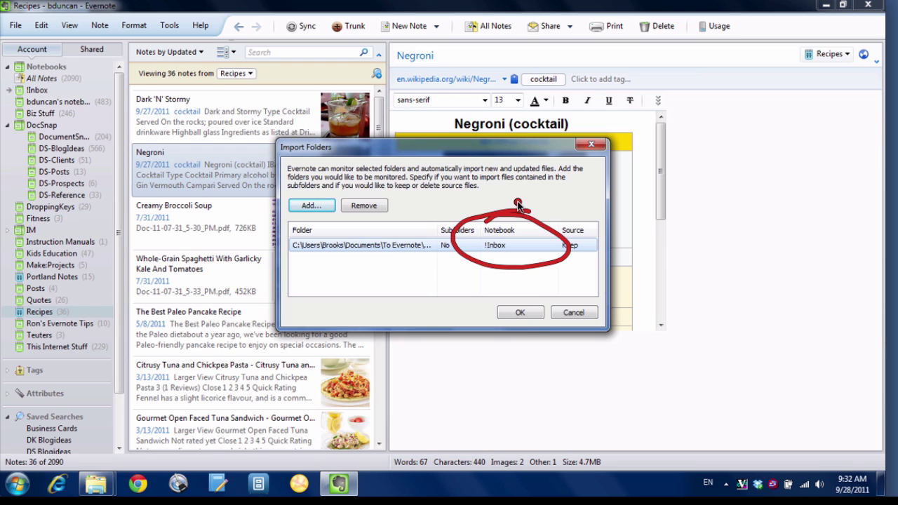
{"action": "key", "text": "Escape"}
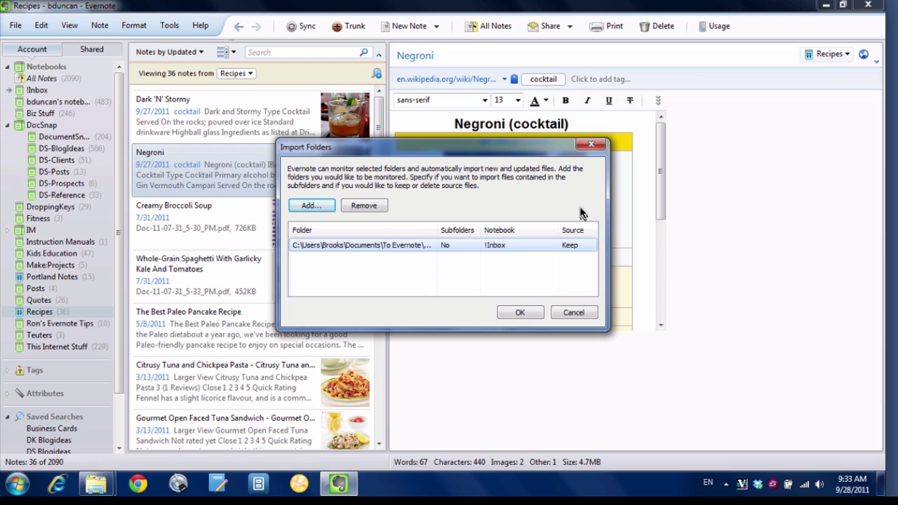
{"action": "key", "text": "ctrl+2"}
{"action": "mouse_move", "coordinate": [582, 210]}
{"action": "left_mouse_down"}
{"action": "mouse_move", "coordinate": [617, 231]}
{"action": "mouse_move", "coordinate": [533, 221]}
{"action": "left_mouse_up"}
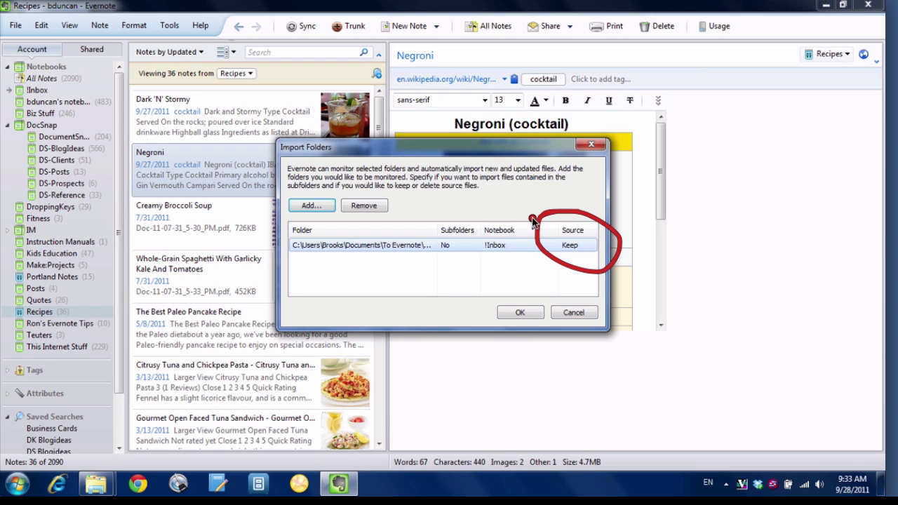
{"action": "key", "text": "Escape"}
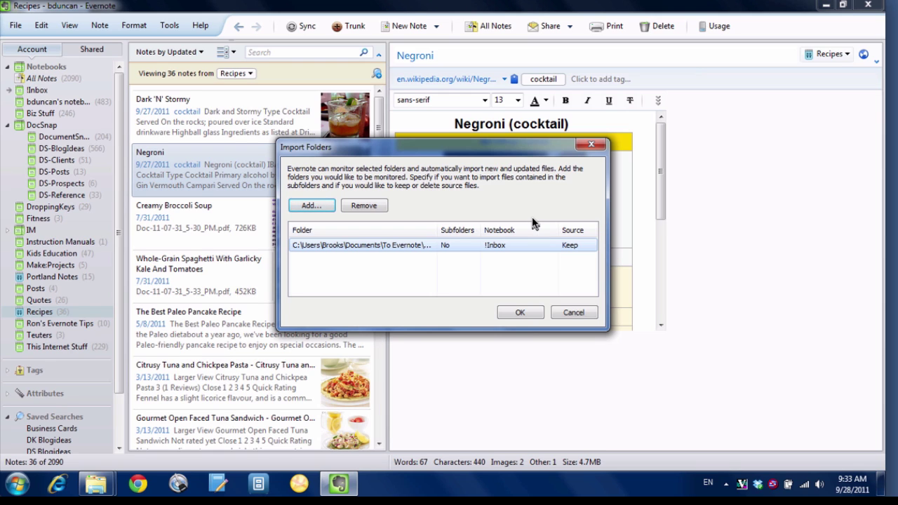
Save the Import Folders settings, view the empty !Inbox notebook, and minimize Evernote.
{"action": "left_click", "coordinate": [505, 313]}
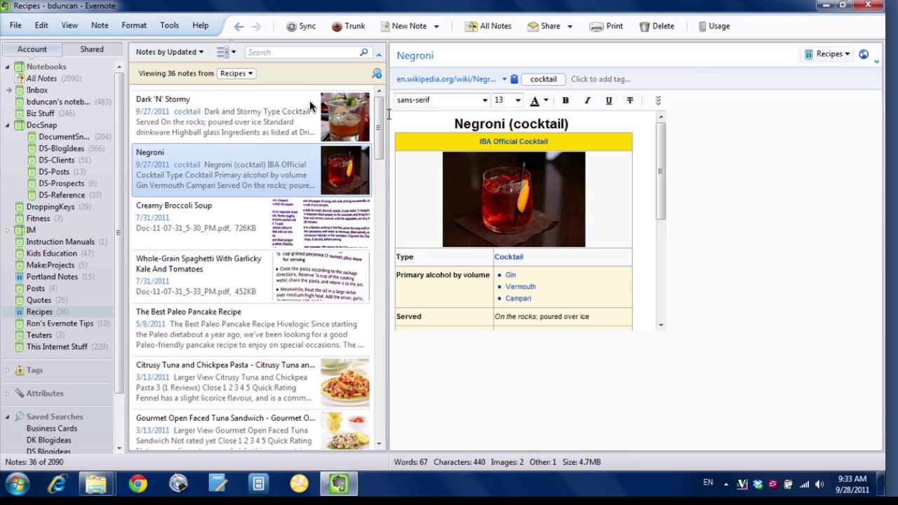
{"action": "left_click", "coordinate": [31, 91]}
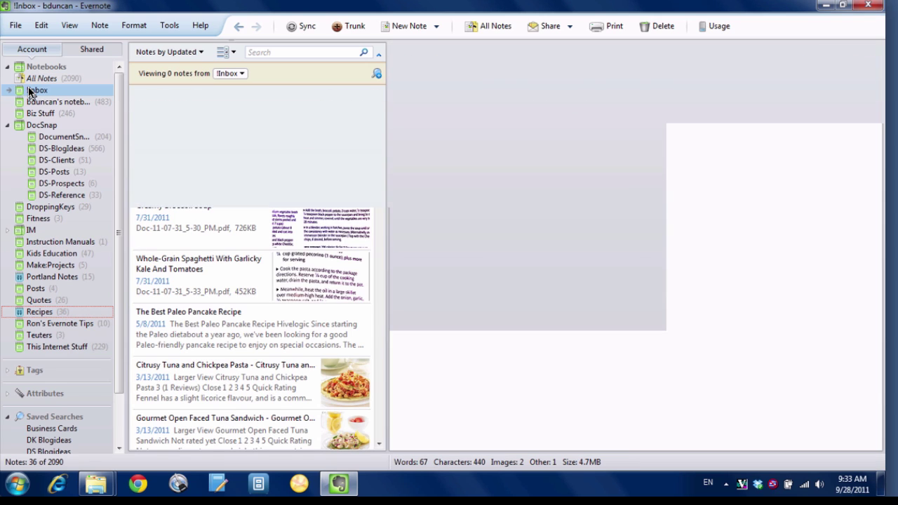
{"action": "left_click", "coordinate": [826, 12]}
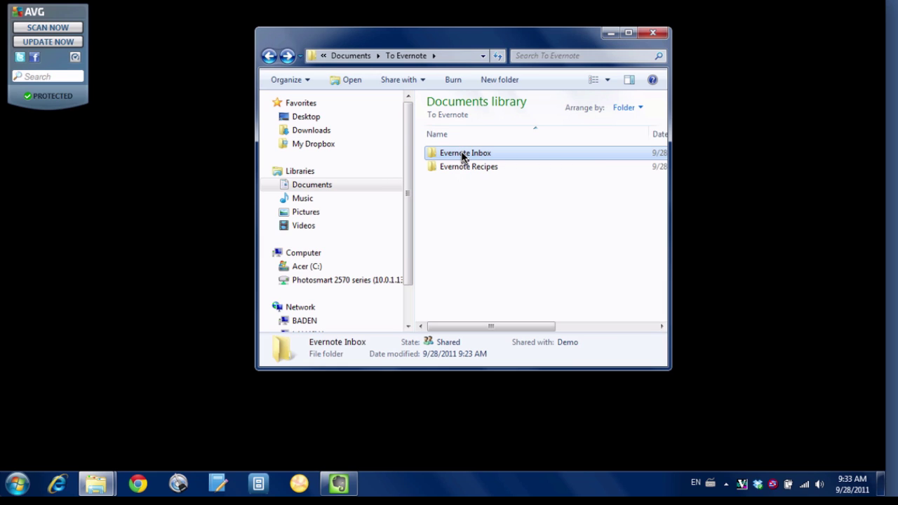
Open Evernote Inbox snapped right and move 2010_06_25-JasonFriedInc.pdf into it from Magazine.
{"action": "double_click", "coordinate": [461, 155]}
{"action": "key", "text": "super+Right"}
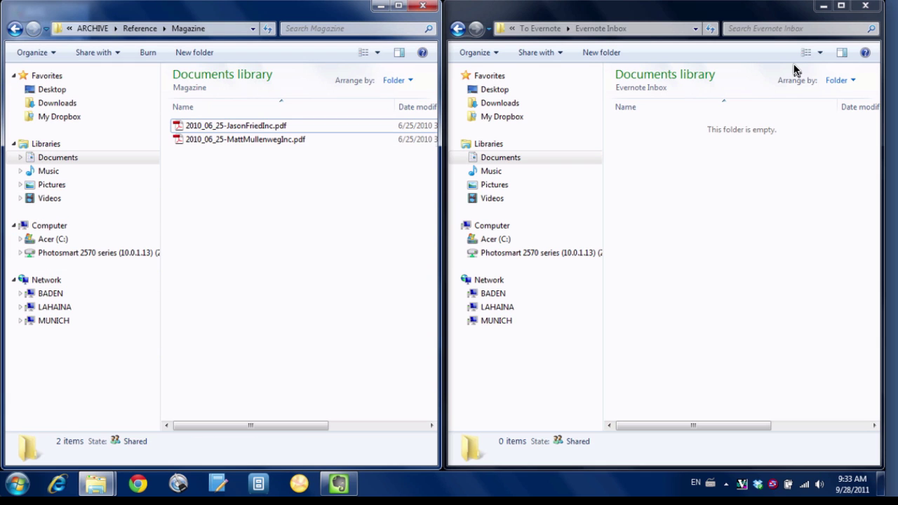
{"action": "key", "text": "space"}
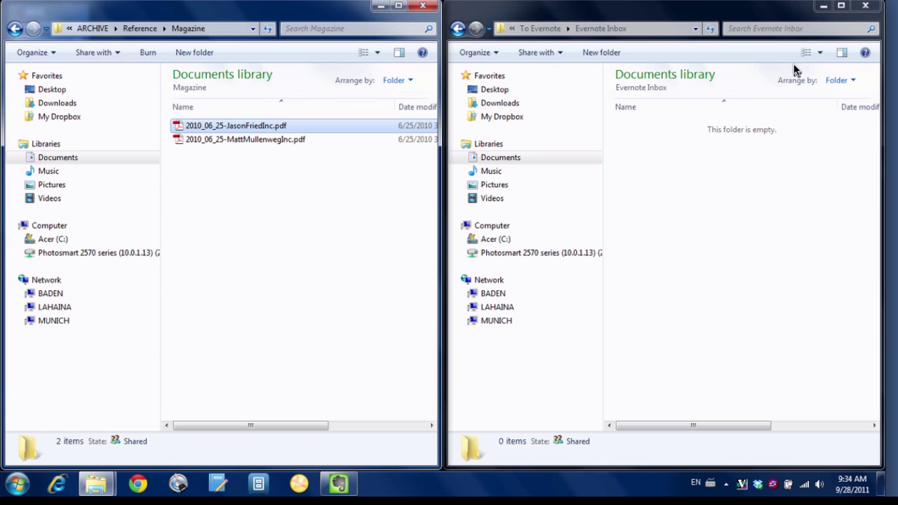
{"action": "left_click_drag", "start_coordinate": [235, 126], "coordinate": [635, 185]}
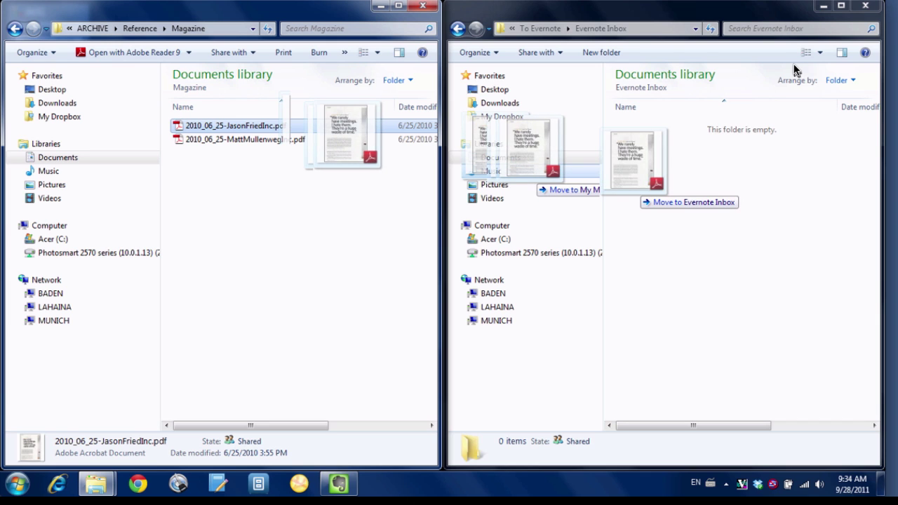
{"action": "key", "text": "Escape"}
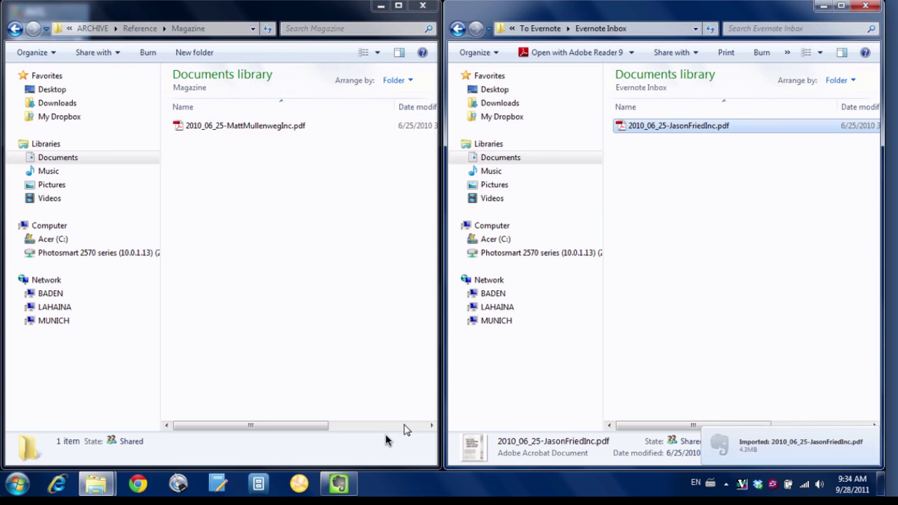
Circle Evernote's import notification with an on-screen annotation.
{"action": "scroll", "coordinate": [689, 425], "scroll_direction": "right", "scroll_amount": 3}
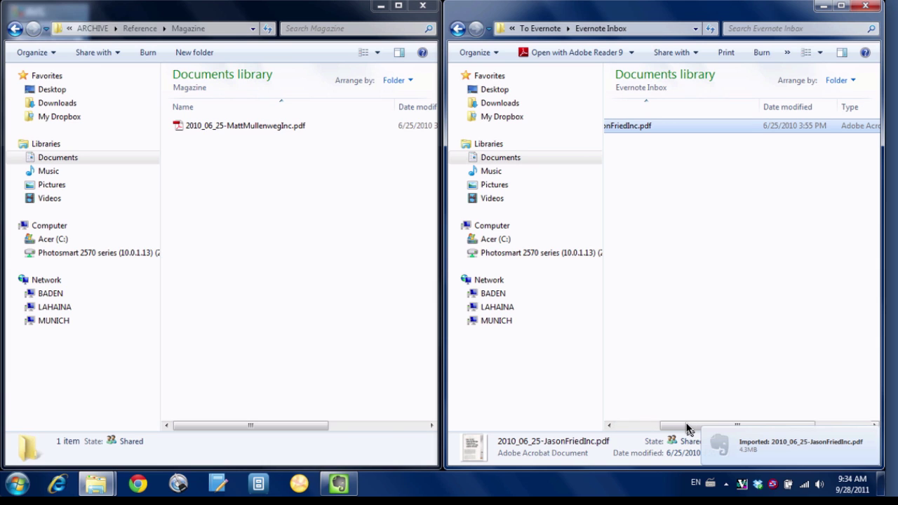
{"action": "key", "text": "ctrl+shift+d"}
{"action": "mouse_move", "coordinate": [792, 286]}
{"action": "left_mouse_down"}
{"action": "mouse_move", "coordinate": [661, 422]}
{"action": "mouse_move", "coordinate": [885, 383]}
{"action": "mouse_move", "coordinate": [705, 365]}
{"action": "left_mouse_up"}
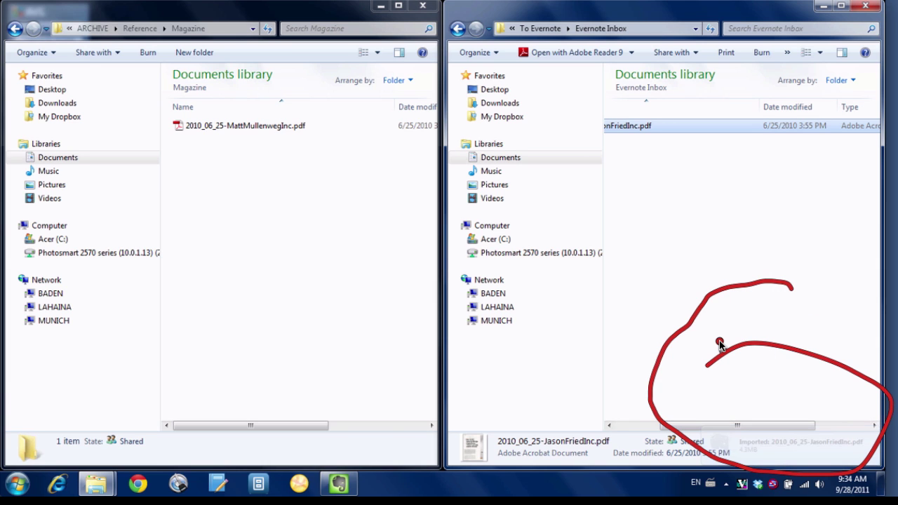
Show the 4.3MB JasonFriedInc.pdf note in !Inbox, then its source file still in Evernote Inbox.
{"action": "key", "text": "Escape"}
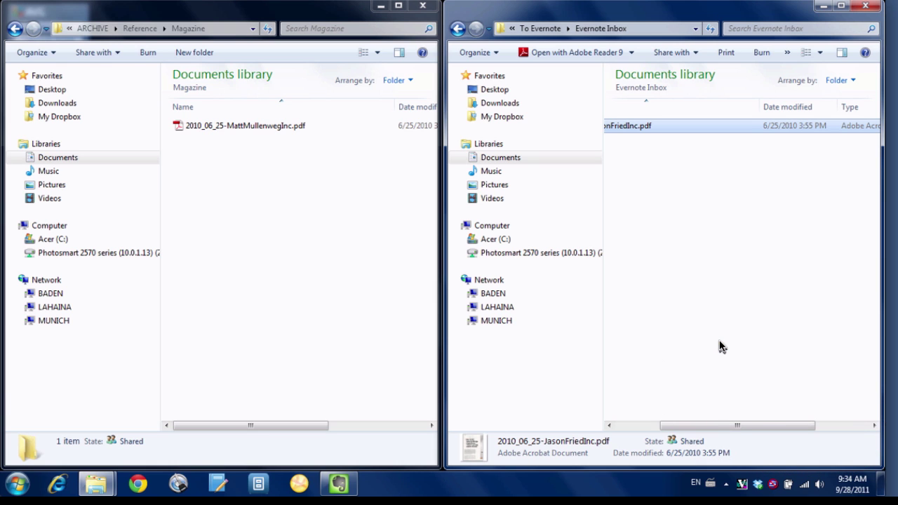
{"action": "left_click", "coordinate": [337, 484]}
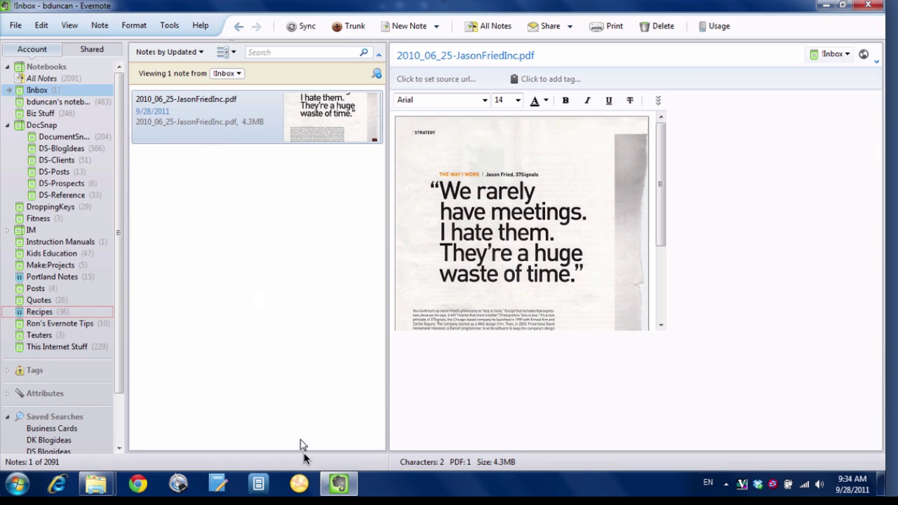
{"action": "mouse_move", "coordinate": [93, 489]}
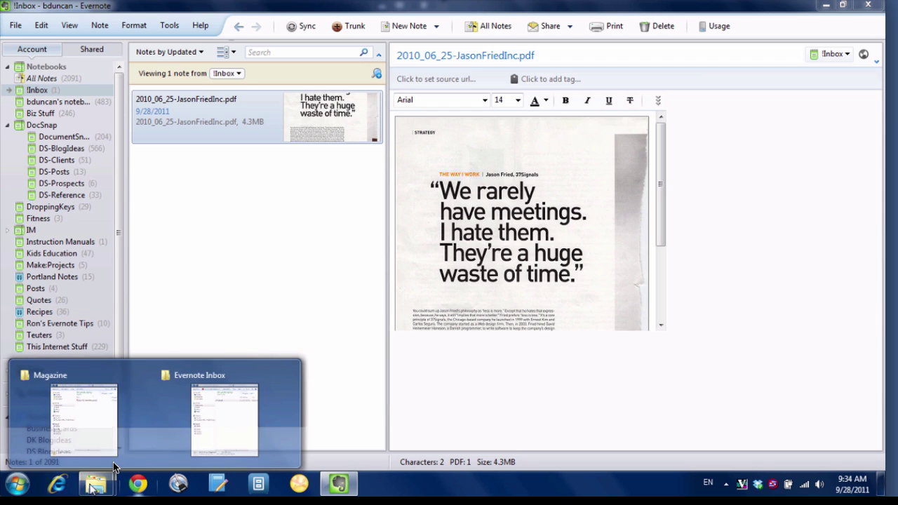
{"action": "left_click", "coordinate": [223, 423]}
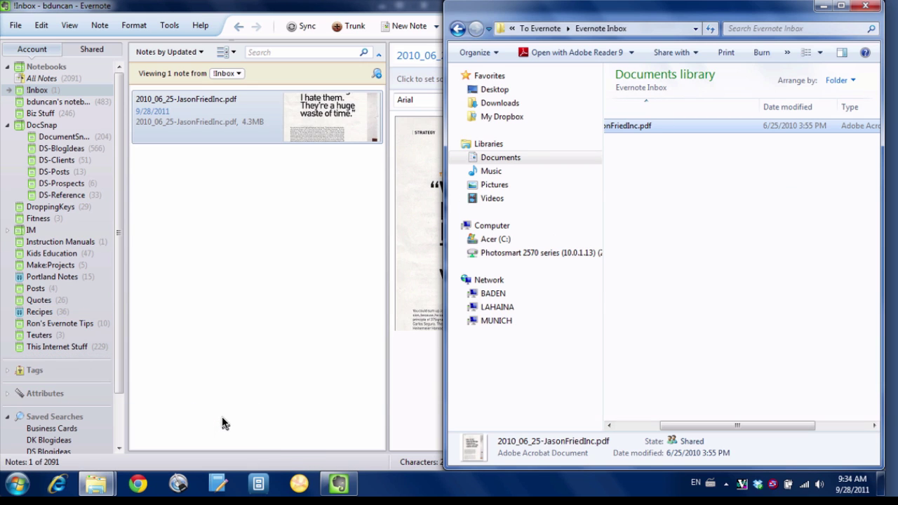
{"action": "left_click", "coordinate": [633, 423]}
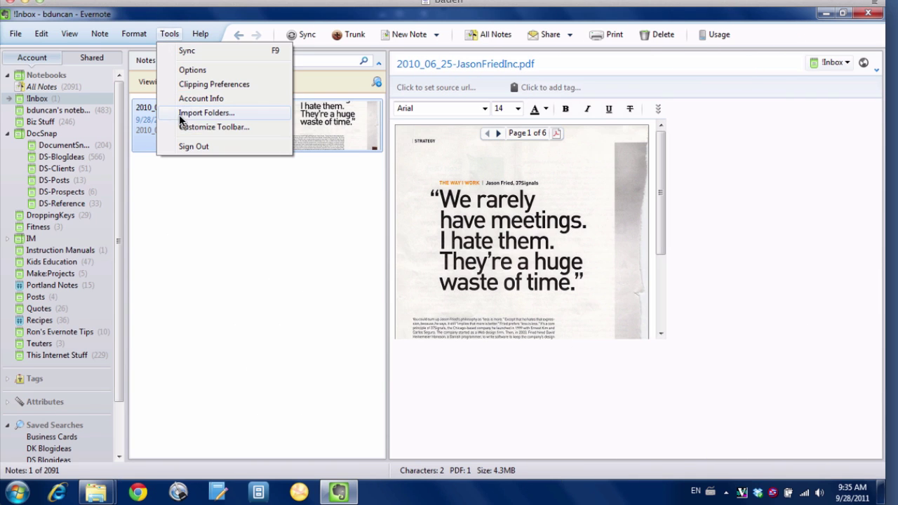
Add the Evernote Recipes folder to the Import Folders list.
{"action": "left_click", "coordinate": [184, 114]}
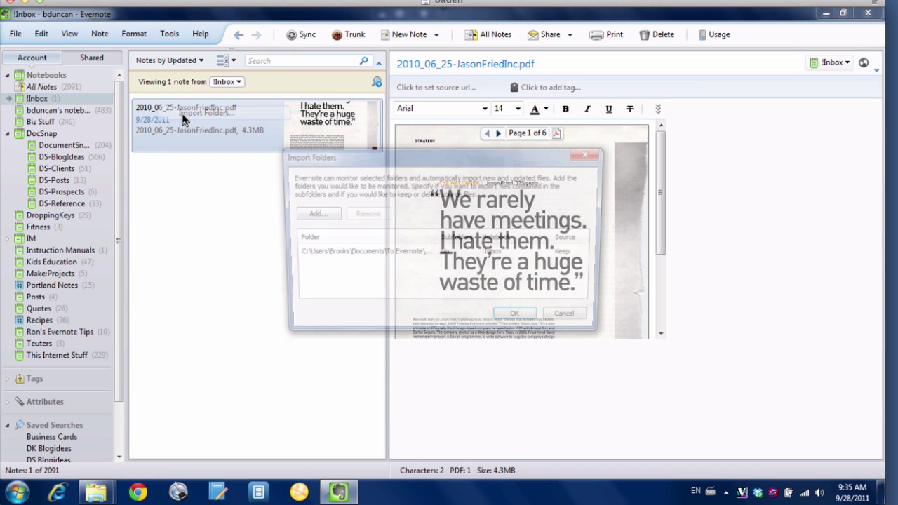
{"action": "left_click", "coordinate": [298, 216]}
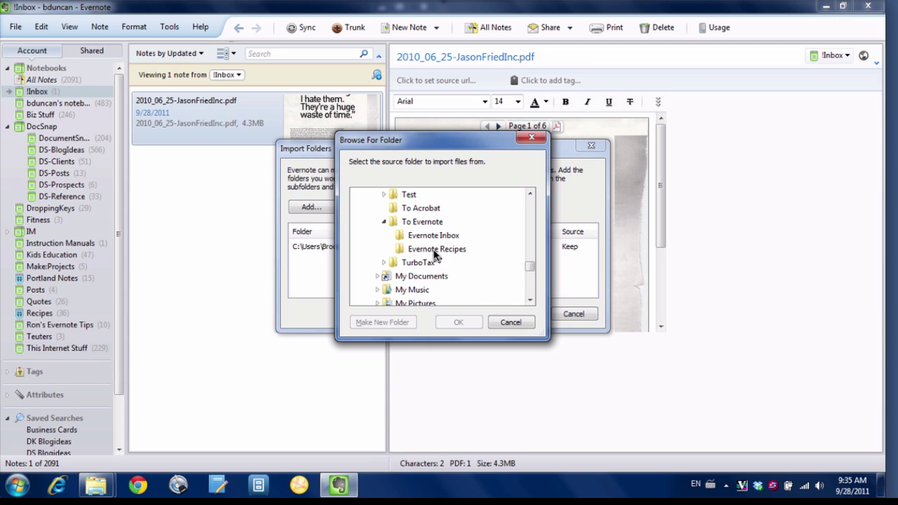
{"action": "left_click", "coordinate": [432, 256]}
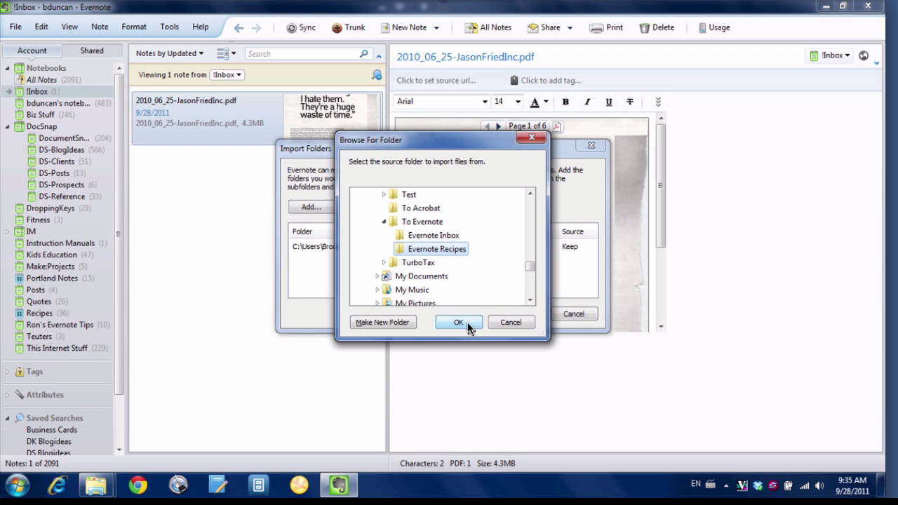
{"action": "left_click", "coordinate": [467, 321]}
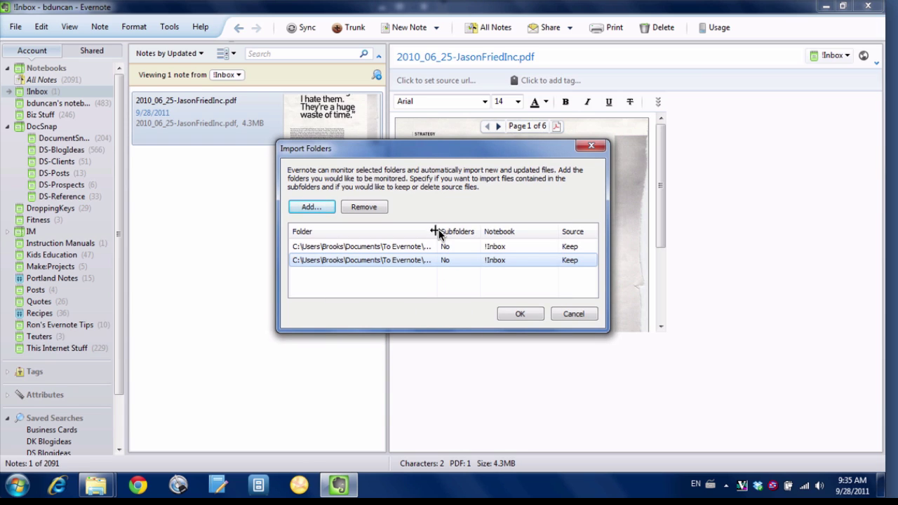
{"action": "mouse_move", "coordinate": [438, 232]}
{"action": "left_mouse_down"}
{"action": "mouse_move", "coordinate": [484, 234]}
{"action": "mouse_move", "coordinate": [422, 233]}
{"action": "left_mouse_up"}
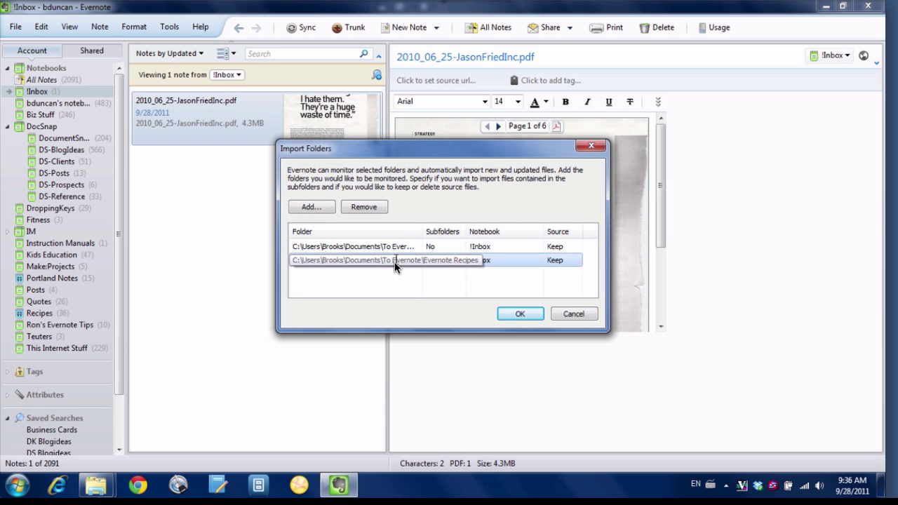
Set the new folder's notebook to Recipes and source to Delete, then save.
{"action": "left_click", "coordinate": [443, 260]}
{"action": "left_click", "coordinate": [530, 262]}
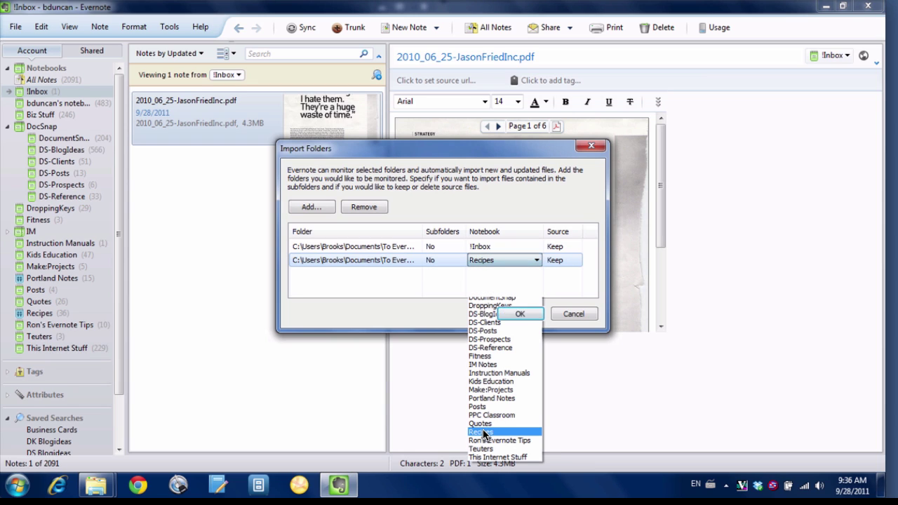
{"action": "left_click", "coordinate": [482, 432]}
{"action": "left_click", "coordinate": [560, 259]}
{"action": "left_click", "coordinate": [560, 260]}
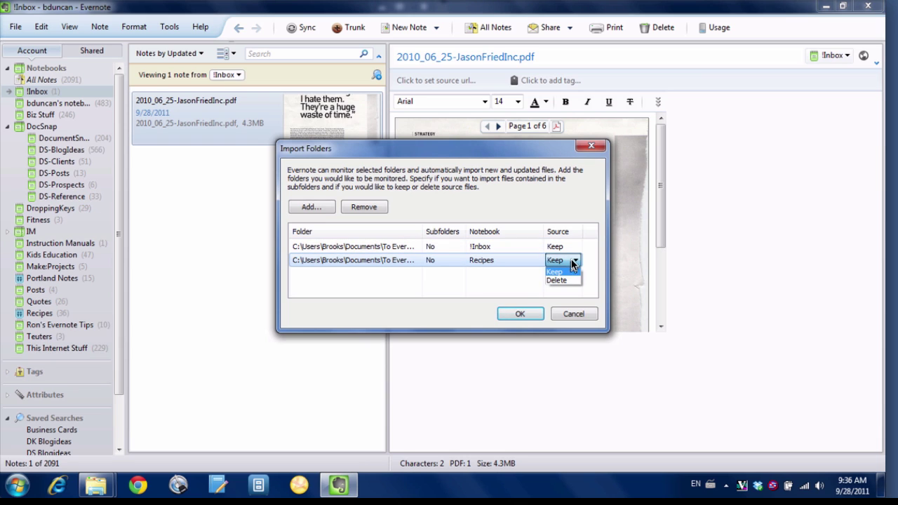
{"action": "left_click", "coordinate": [565, 282]}
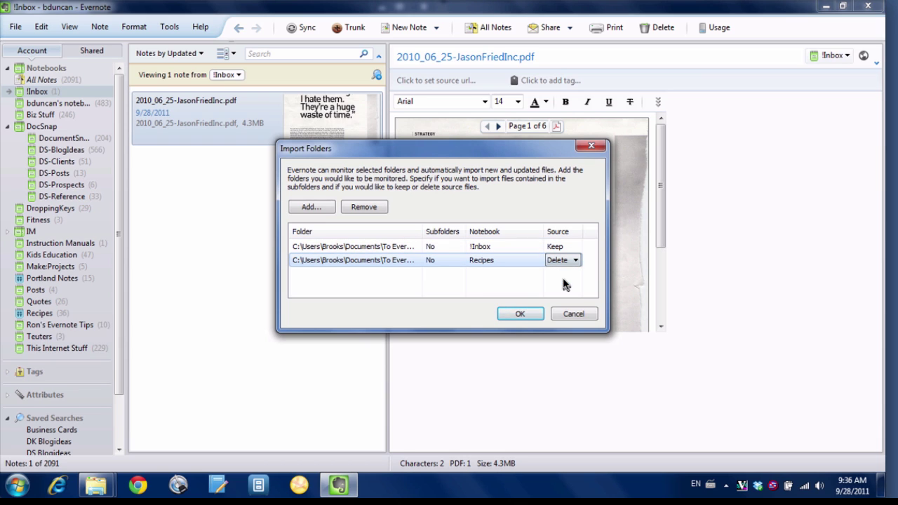
{"action": "left_click", "coordinate": [520, 315]}
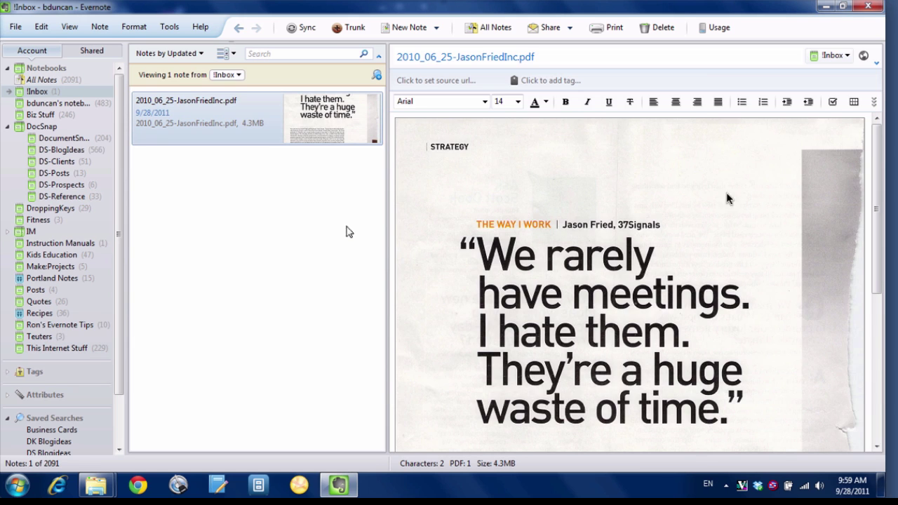
Open Evernote Recipes via the breadcrumb and drag 2010_06_25-MattMullenwegInc.pdf into it from Magazine.
{"action": "left_click", "coordinate": [830, 13]}
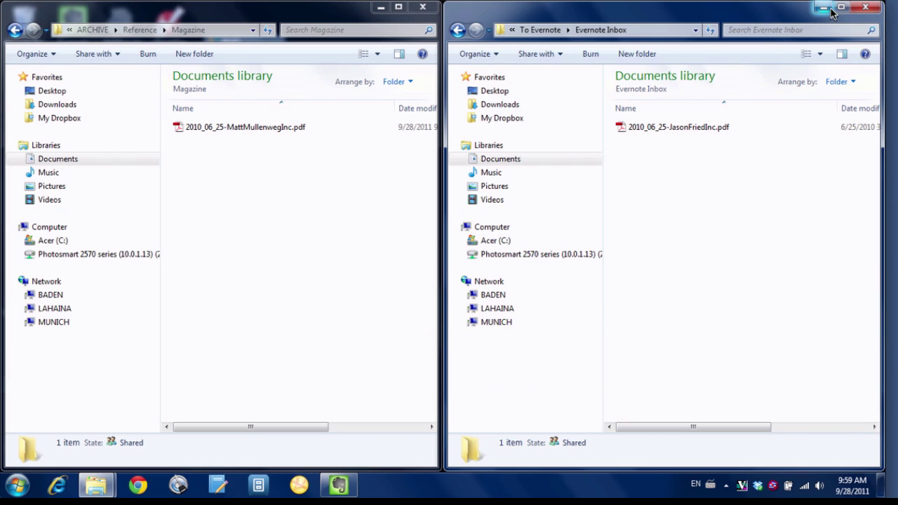
{"action": "left_click", "coordinate": [568, 30]}
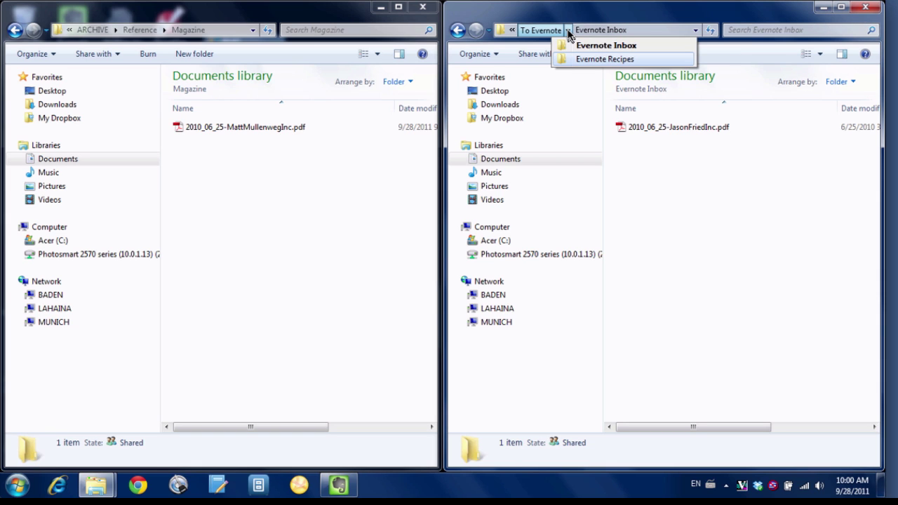
{"action": "key", "text": "Return"}
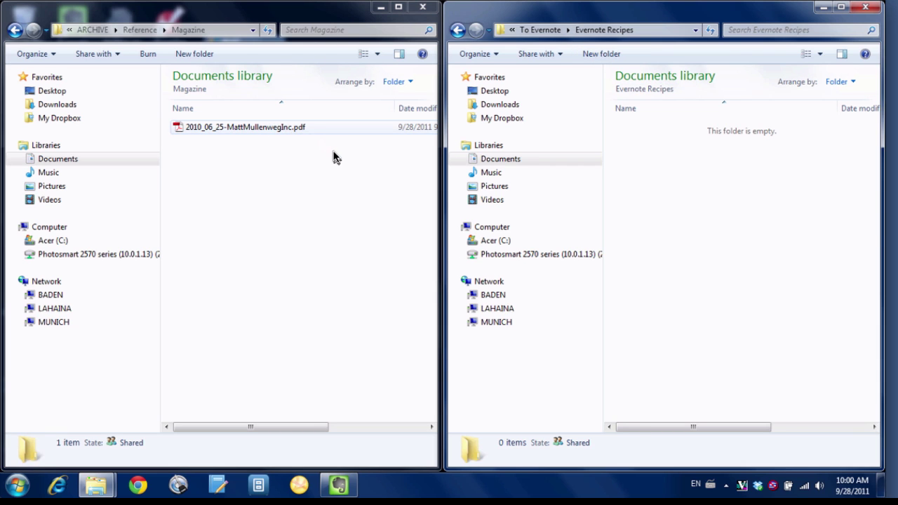
{"action": "left_click_drag", "start_coordinate": [294, 127], "coordinate": [721, 210]}
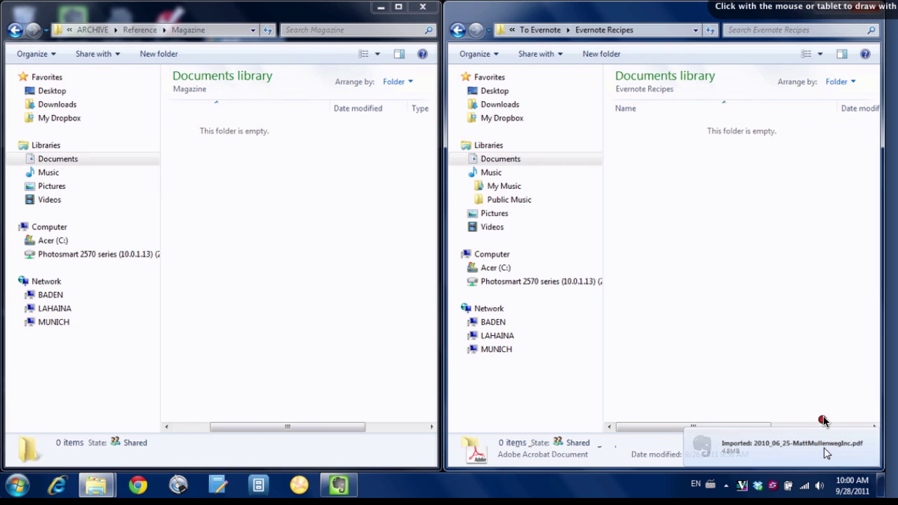
{"action": "mouse_move", "coordinate": [832, 408]}
{"action": "left_mouse_down"}
{"action": "mouse_move", "coordinate": [713, 387]}
{"action": "mouse_move", "coordinate": [772, 487]}
{"action": "mouse_move", "coordinate": [852, 396]}
{"action": "mouse_move", "coordinate": [763, 405]}
{"action": "left_mouse_up"}
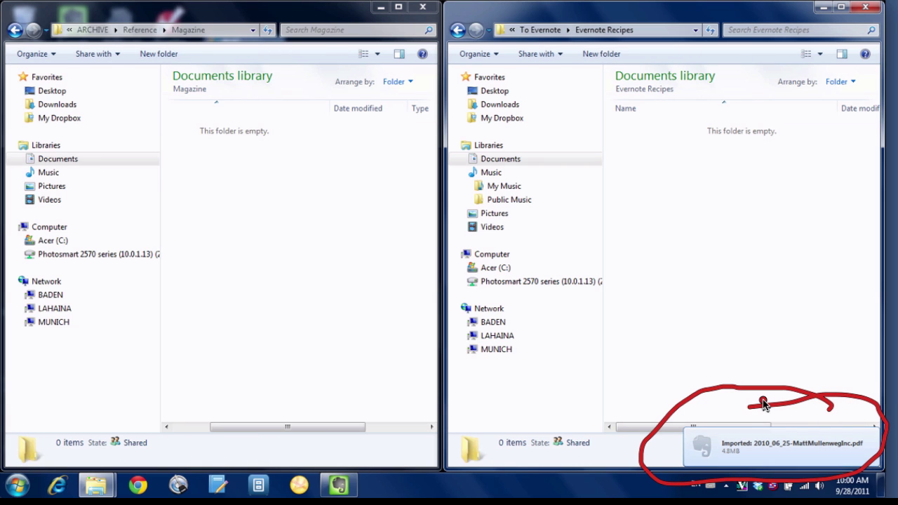
{"action": "key", "text": "Escape"}
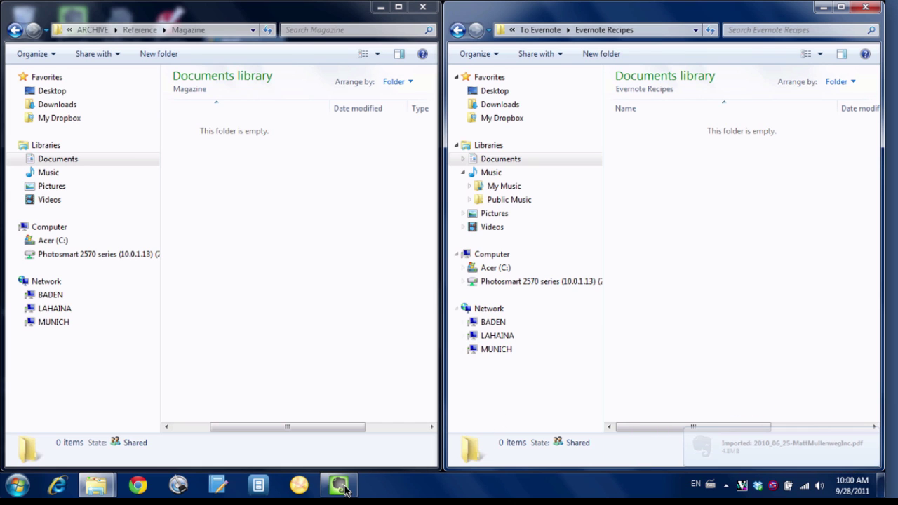
Show Recipes' 37 notes topped by the 4.8MB MattMullenwegInc.pdf note, then the empty Evernote Recipes folder.
{"action": "left_click", "coordinate": [342, 485]}
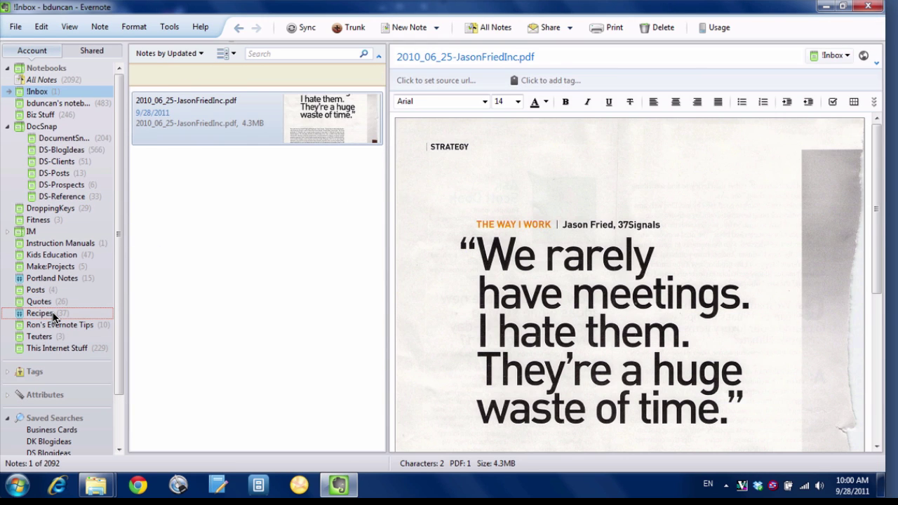
{"action": "left_click", "coordinate": [52, 317]}
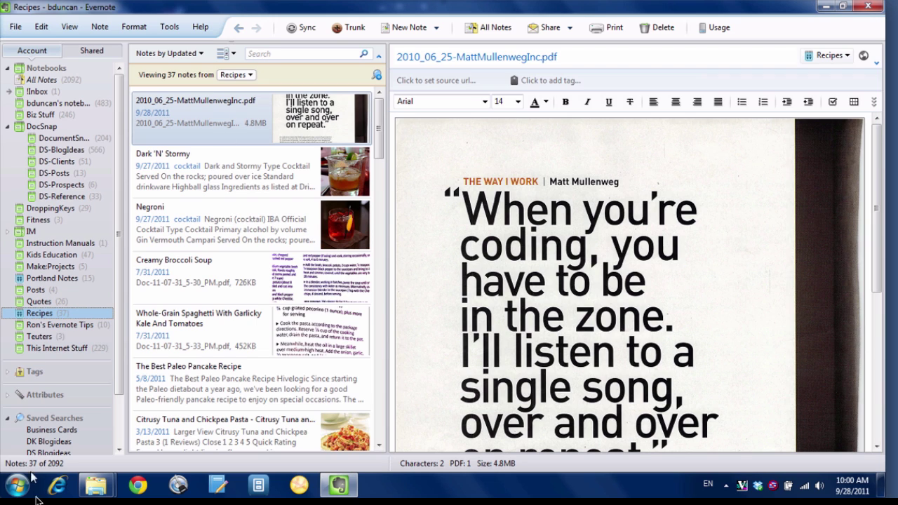
{"action": "left_click", "coordinate": [99, 492]}
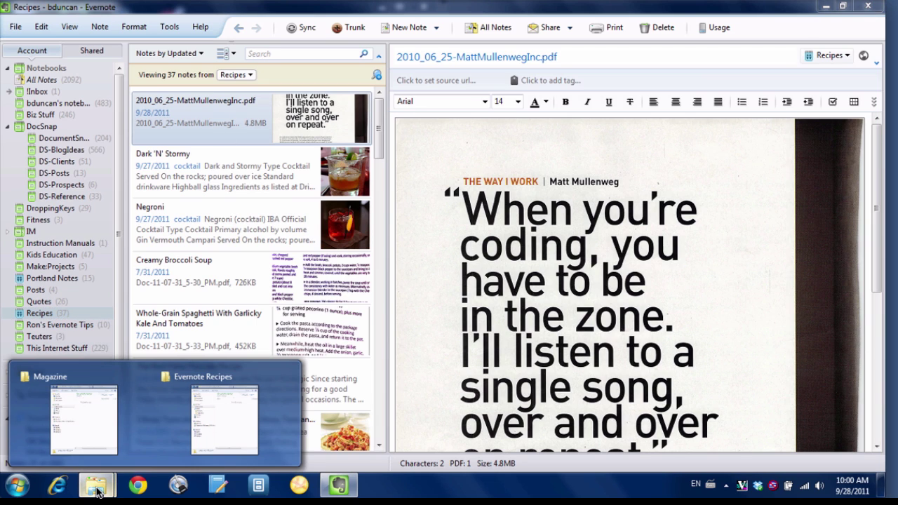
{"action": "left_click", "coordinate": [227, 424]}
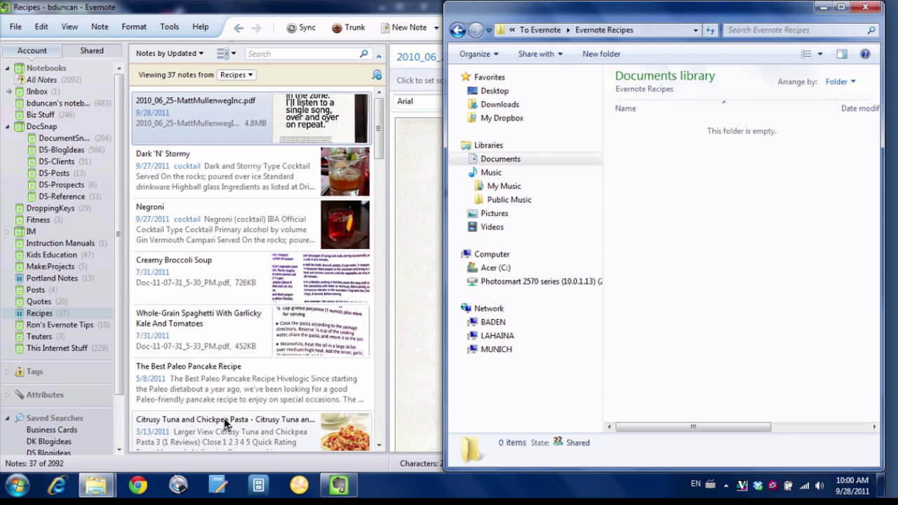
{"action": "mouse_move", "coordinate": [685, 265]}
{"action": "left_mouse_down"}
{"action": "mouse_move", "coordinate": [698, 184]}
{"action": "mouse_move", "coordinate": [745, 205]}
{"action": "left_mouse_up"}
{"action": "mouse_move", "coordinate": [672, 200]}
{"action": "left_mouse_down"}
{"action": "mouse_move", "coordinate": [727, 133]}
{"action": "mouse_move", "coordinate": [807, 144]}
{"action": "mouse_move", "coordinate": [768, 98]}
{"action": "left_mouse_up"}
{"action": "key", "text": "Escape"}
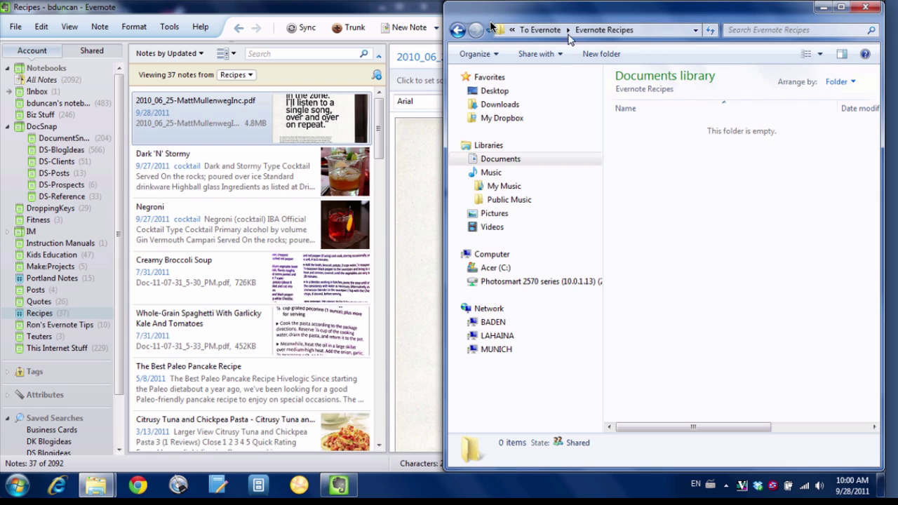
Bring Evernote, showing the MattMullenwegInc.pdf note's magazine page, in front of the folder window.
{"action": "left_click", "coordinate": [350, 15]}
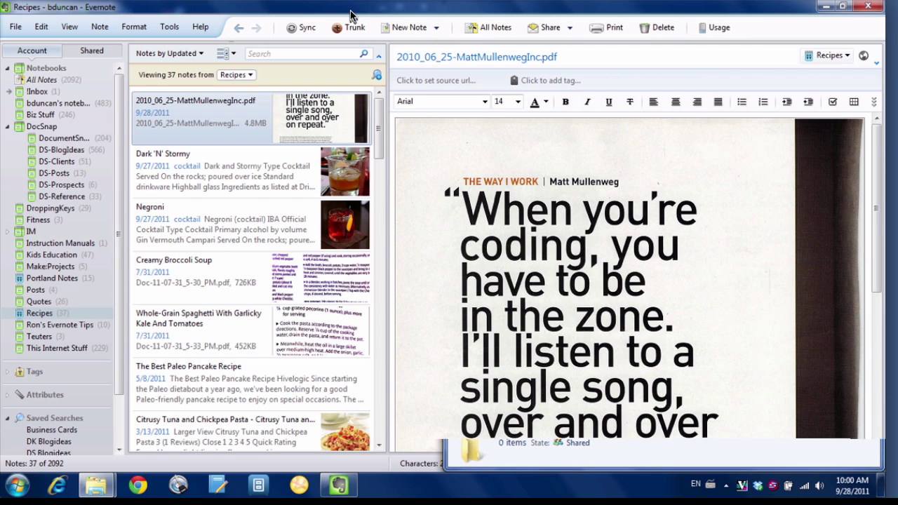